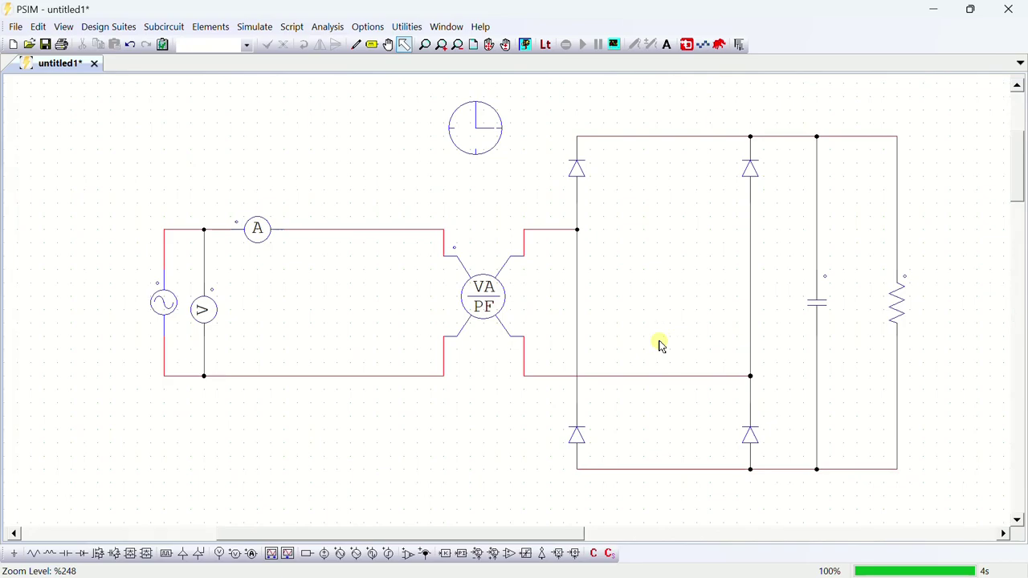
Review the VA/PF meter's parameters without changes, then run the rectifier simulation
{"action": "double_click", "coordinate": [485, 299]}
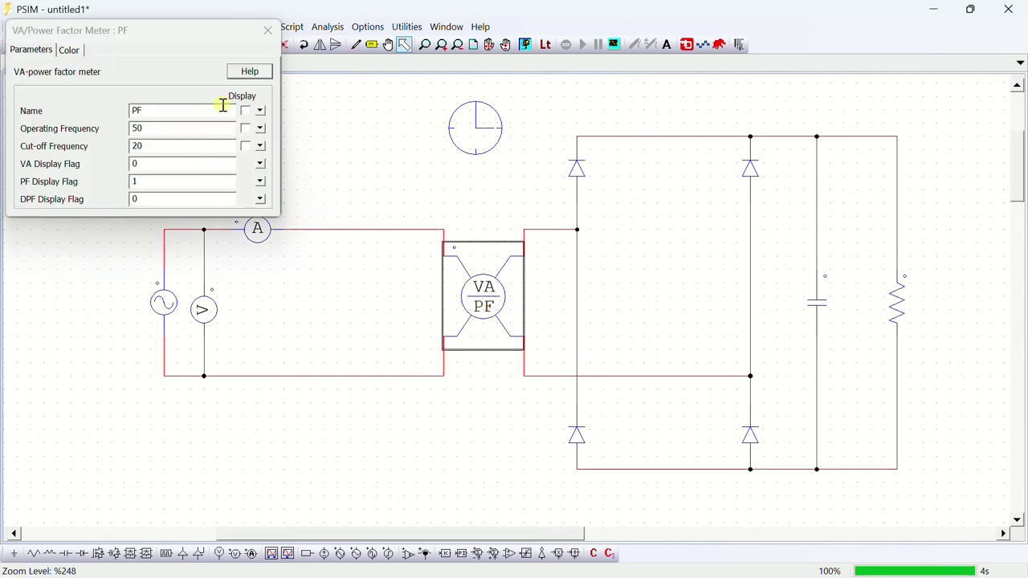
{"action": "left_click", "coordinate": [267, 30]}
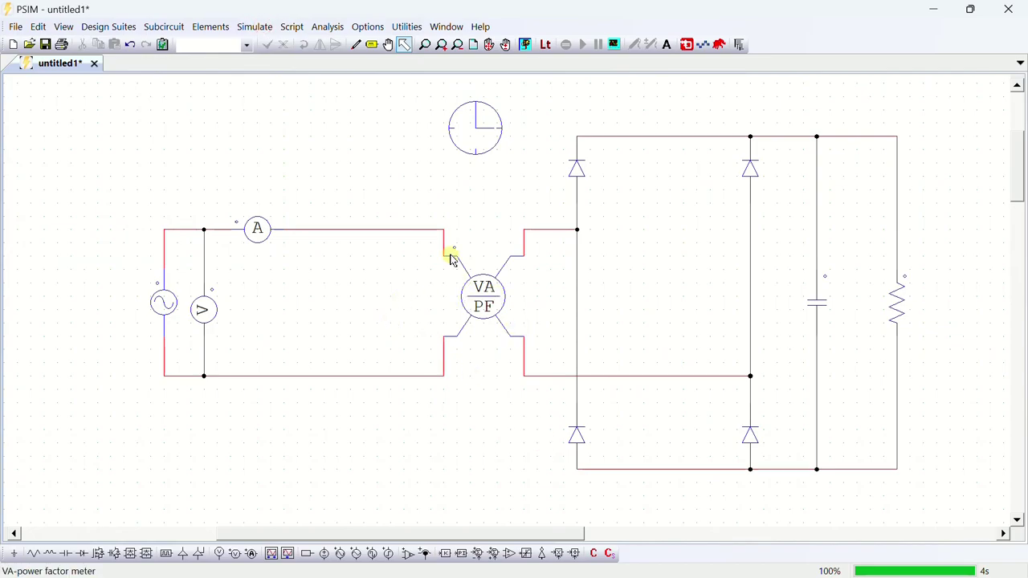
{"action": "left_click", "coordinate": [524, 44]}
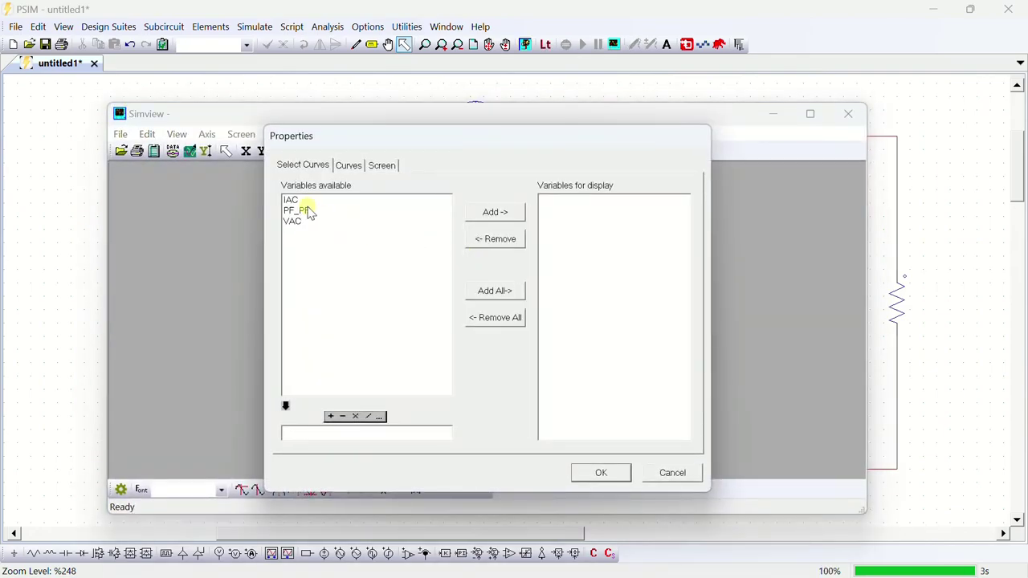
Plot the VAC and IAC curves together in Simview
{"action": "left_click", "coordinate": [297, 223]}
{"action": "double_click", "coordinate": [298, 223]}
{"action": "double_click", "coordinate": [298, 200]}
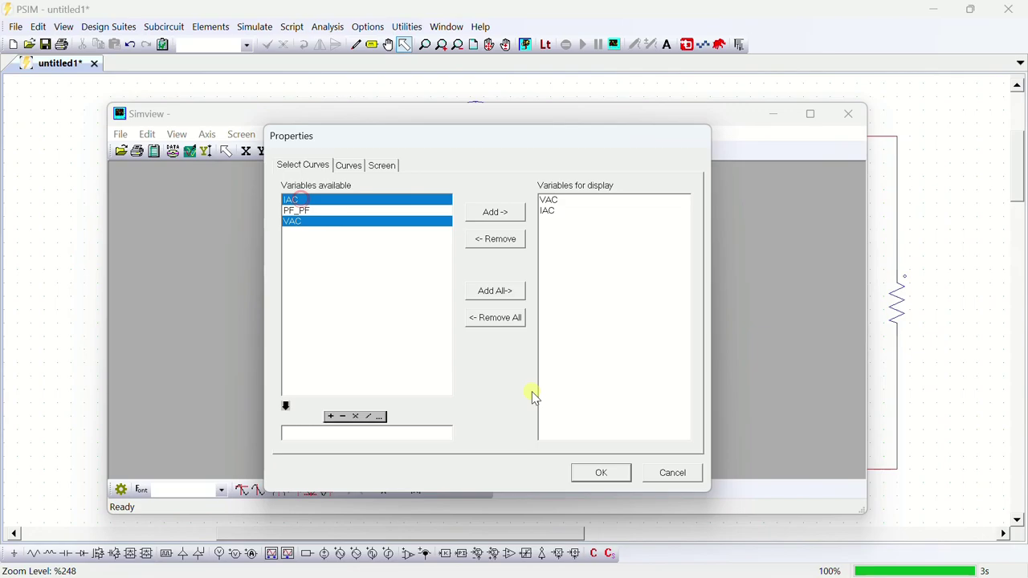
{"action": "left_click", "coordinate": [601, 473]}
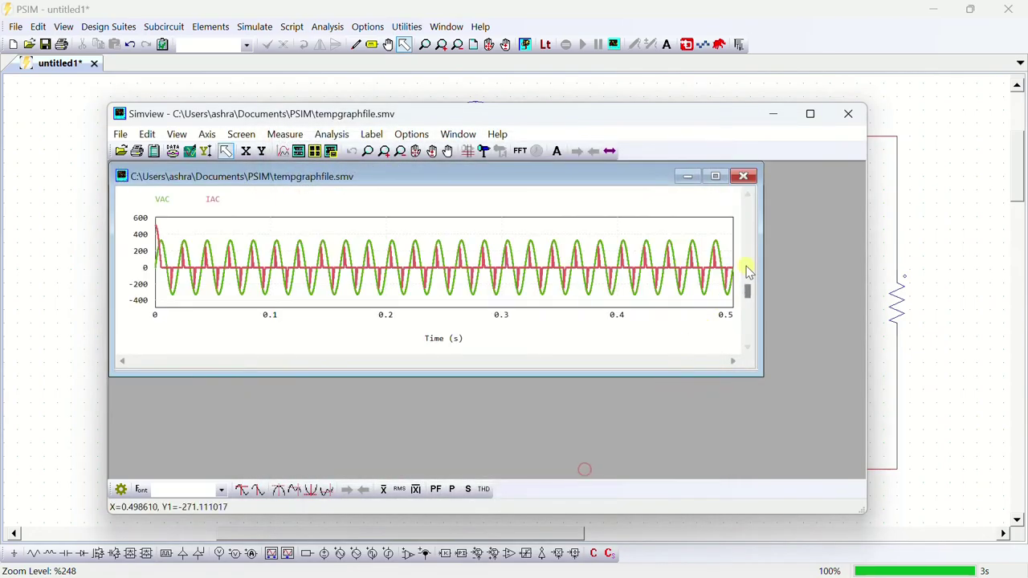
Maximize the graph and viewer, then zoom in on about 0.25–0.35 s
{"action": "left_click", "coordinate": [714, 174]}
{"action": "left_click", "coordinate": [811, 113]}
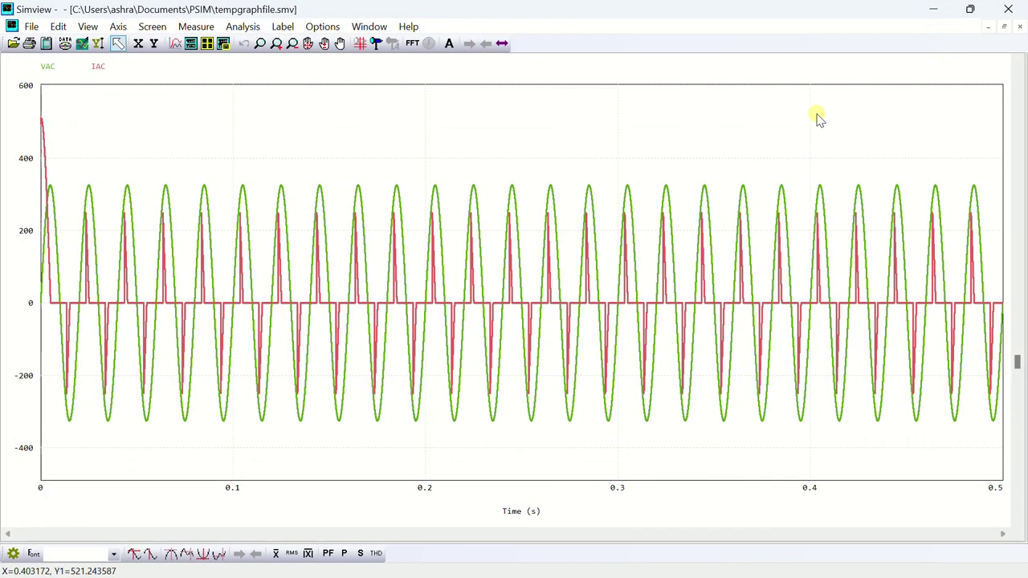
{"action": "left_click", "coordinate": [260, 44]}
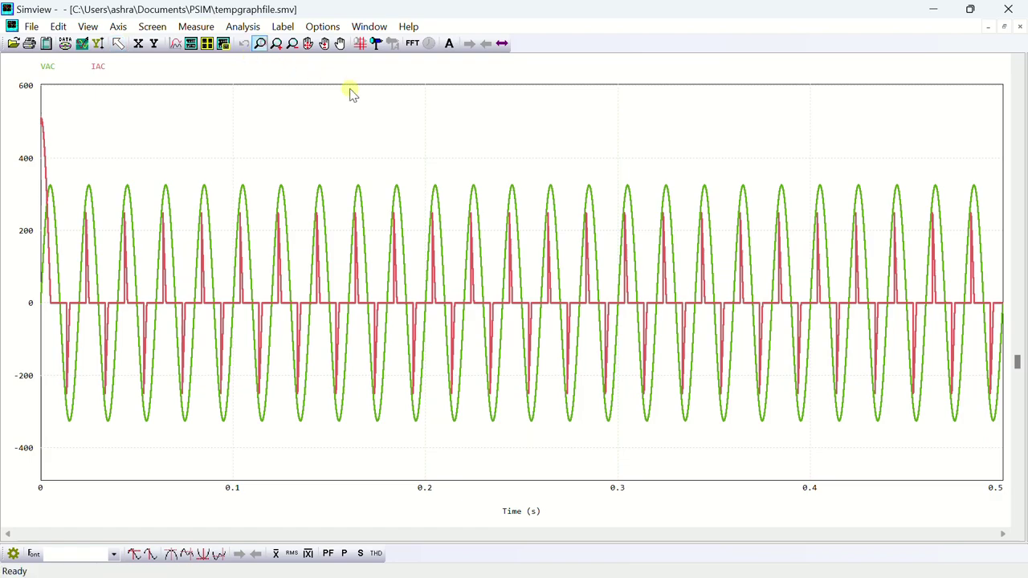
{"action": "left_click_drag", "start_coordinate": [509, 141], "coordinate": [730, 470]}
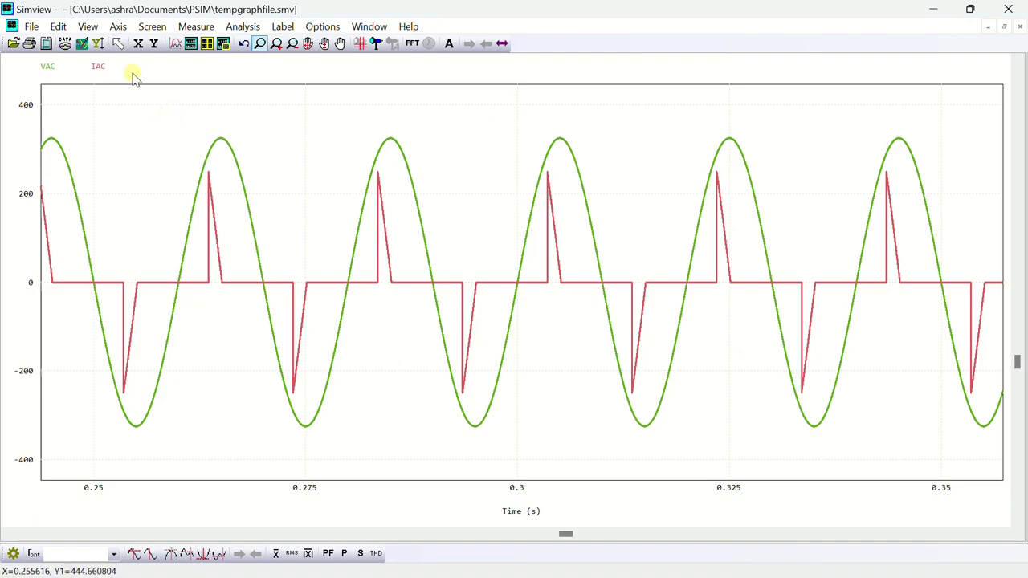
Plot PF_PF in a new lower pane, redraw the full range, and zoom into the run's end
{"action": "left_click", "coordinate": [175, 44]}
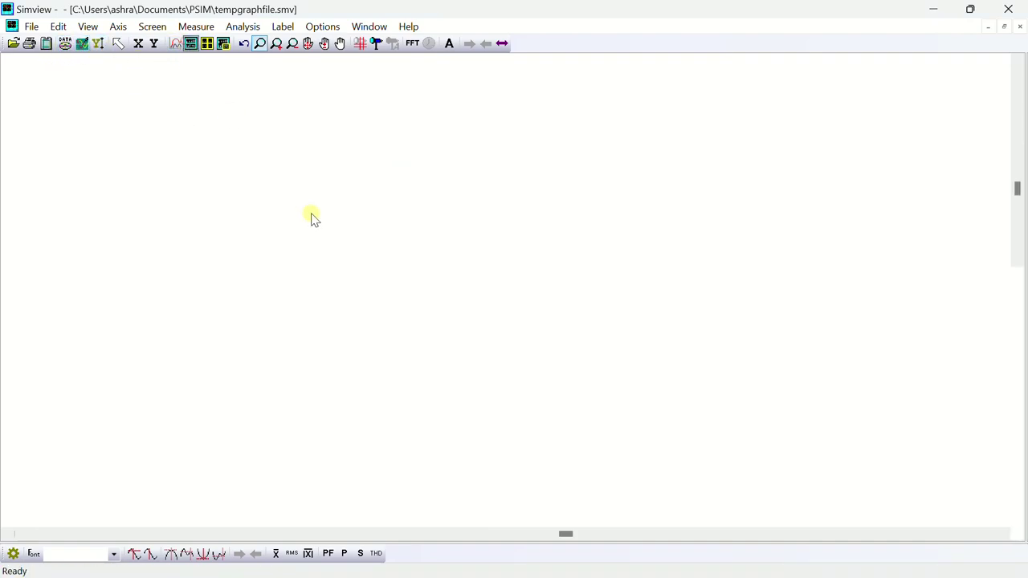
{"action": "double_click", "coordinate": [353, 190]}
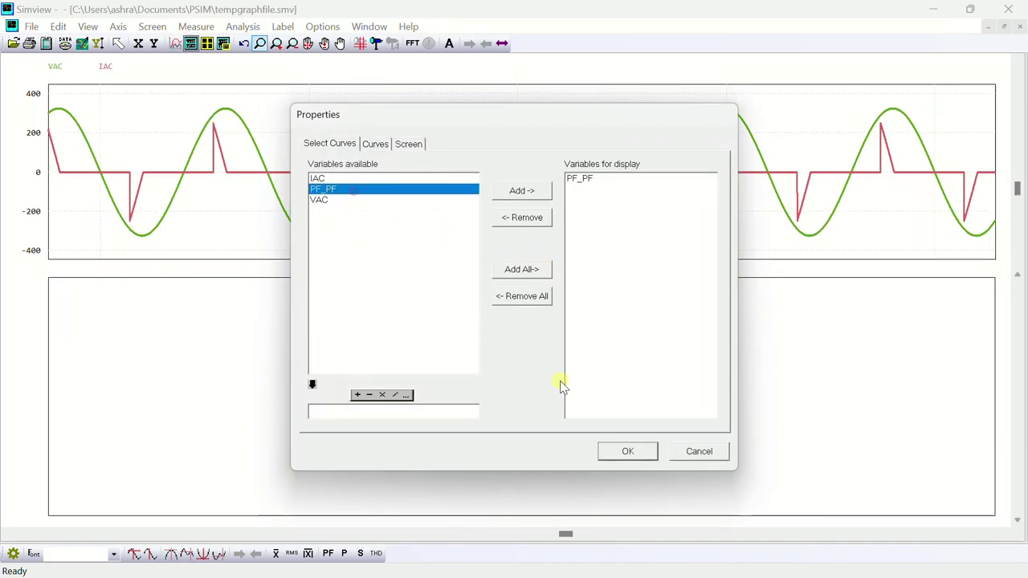
{"action": "left_click", "coordinate": [640, 454]}
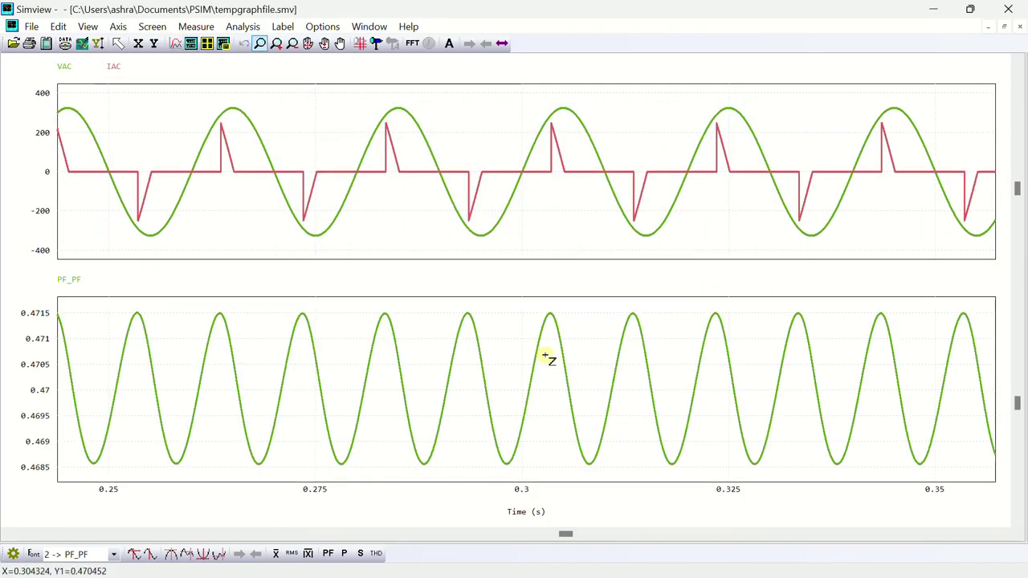
{"action": "left_click", "coordinate": [84, 44]}
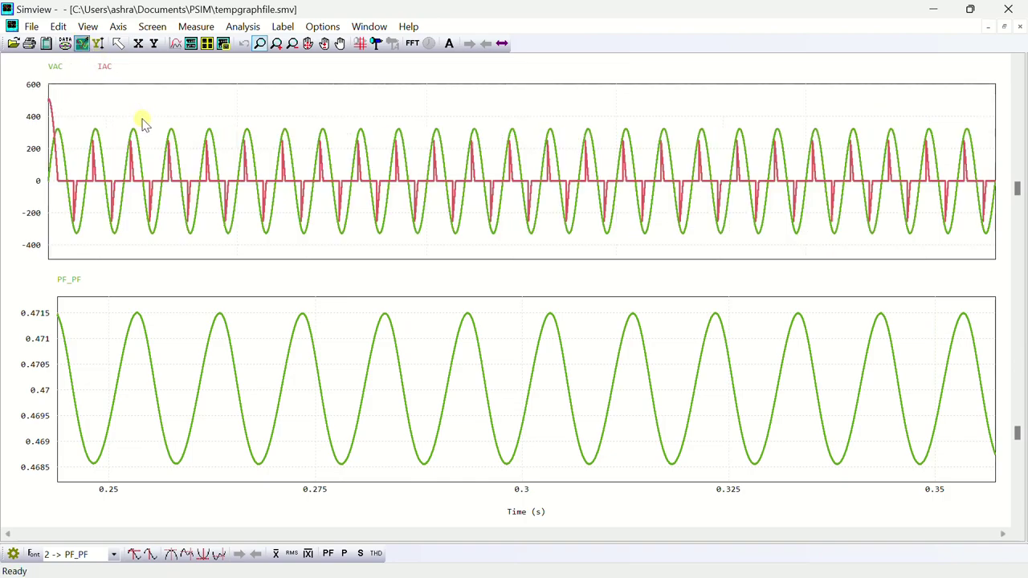
{"action": "left_click_drag", "start_coordinate": [918, 355], "coordinate": [1004, 432]}
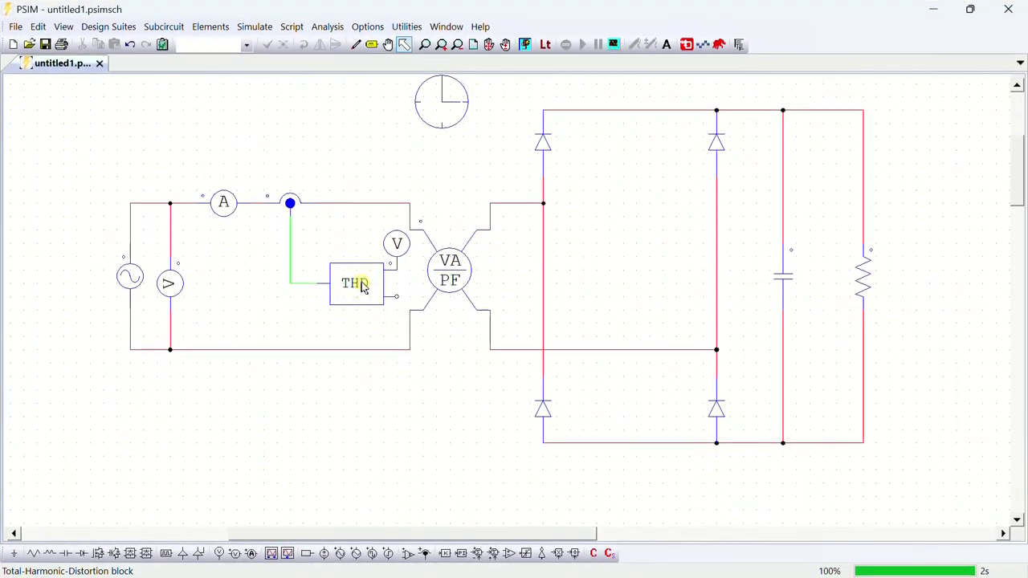
Review the THD block's parameters, then run the simulation with the THD block included
{"action": "double_click", "coordinate": [363, 288]}
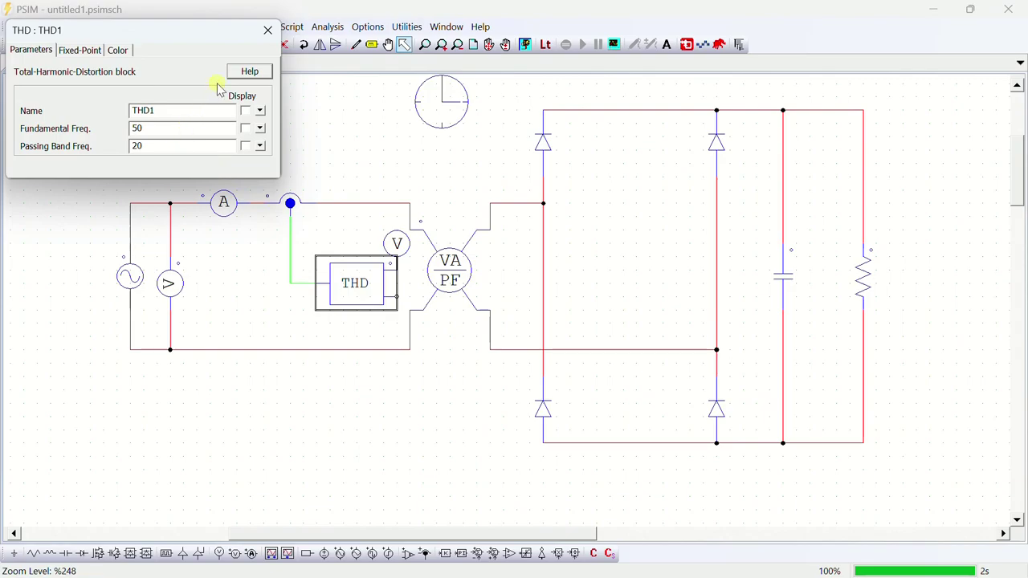
{"action": "left_click", "coordinate": [267, 30]}
{"action": "left_click", "coordinate": [314, 139]}
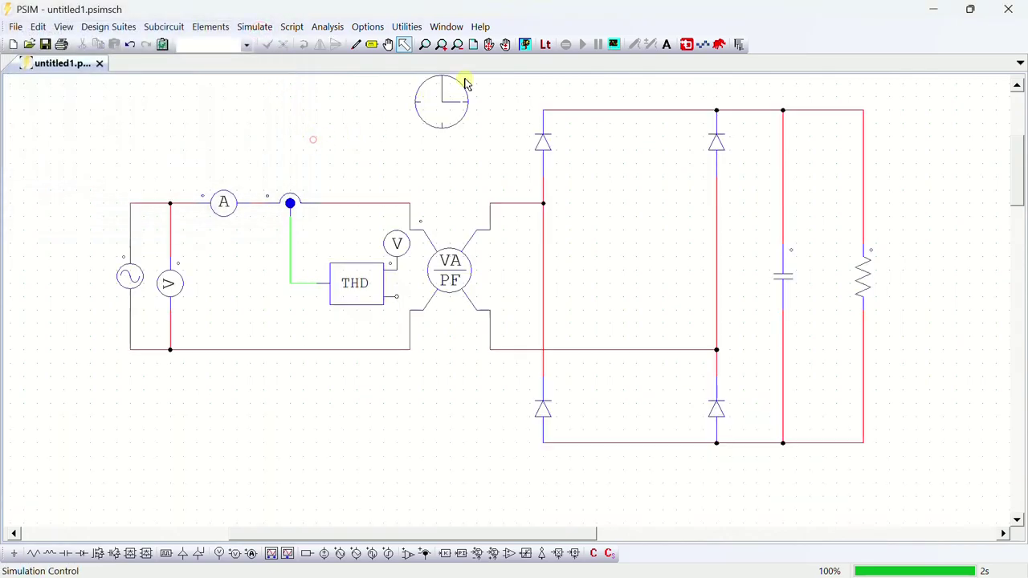
{"action": "left_click", "coordinate": [525, 44]}
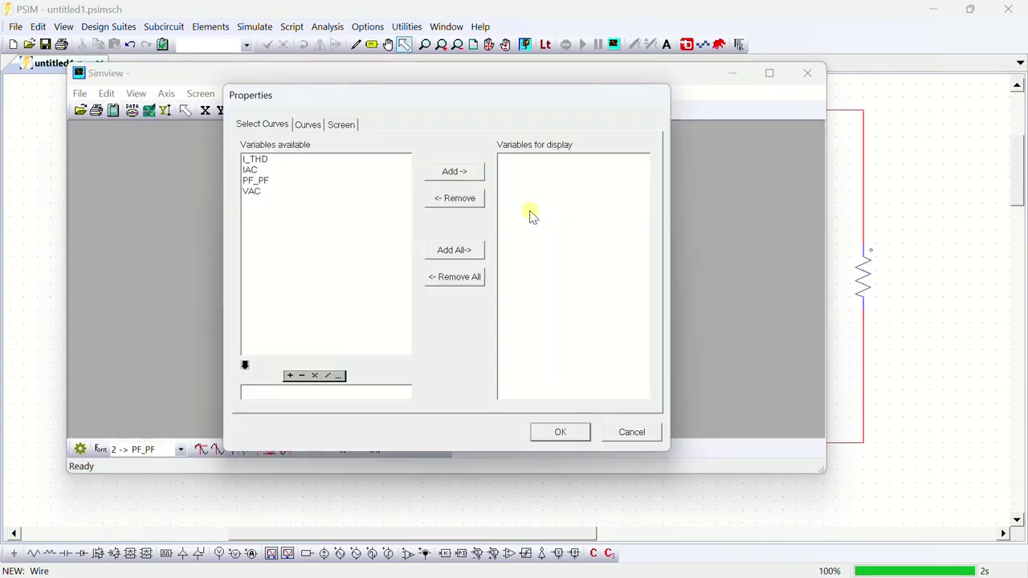
Plot I_THD full screen, zoom on its steady level over 0.365–0.5 s, then close Simview
{"action": "double_click", "coordinate": [268, 160]}
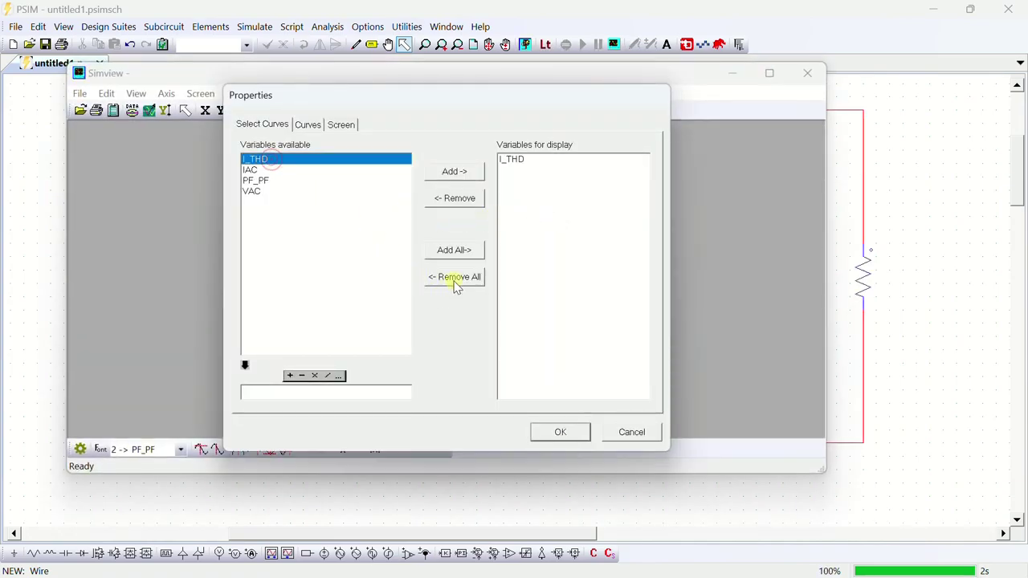
{"action": "left_click", "coordinate": [560, 432]}
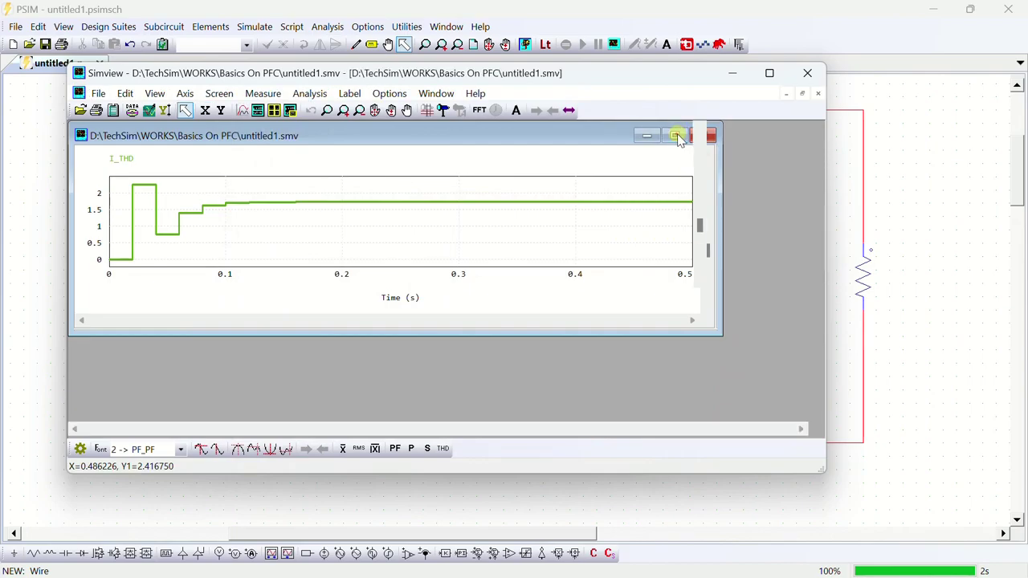
{"action": "left_click", "coordinate": [677, 134]}
{"action": "left_click", "coordinate": [769, 73]}
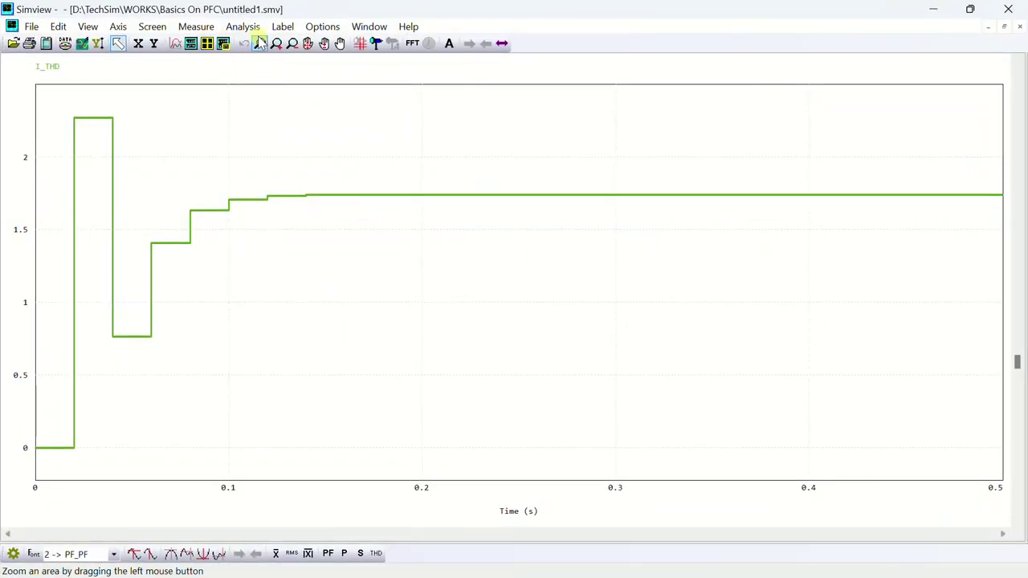
{"action": "left_click", "coordinate": [260, 43]}
{"action": "left_click_drag", "start_coordinate": [735, 161], "coordinate": [995, 234]}
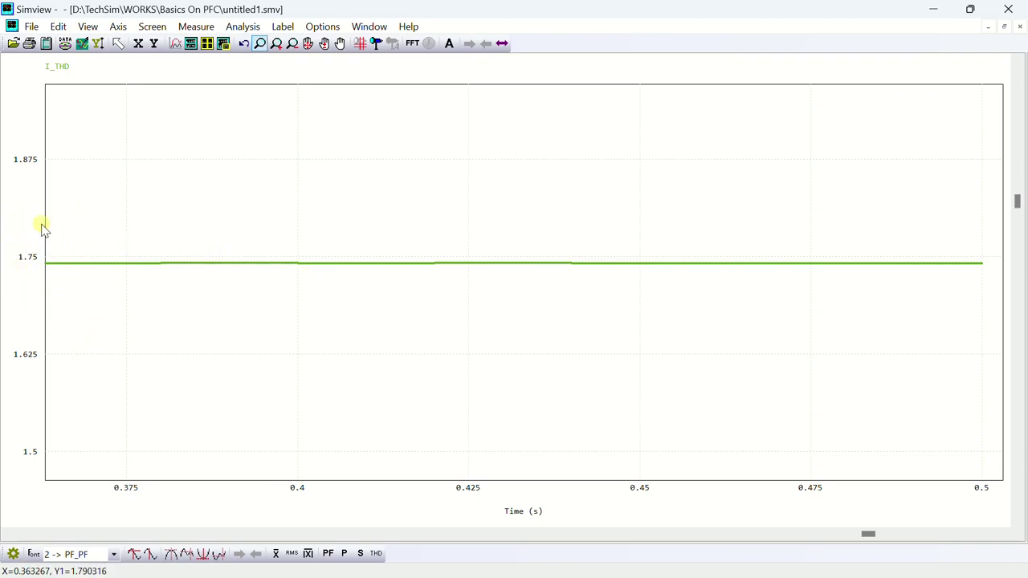
{"action": "left_click", "coordinate": [1008, 9]}
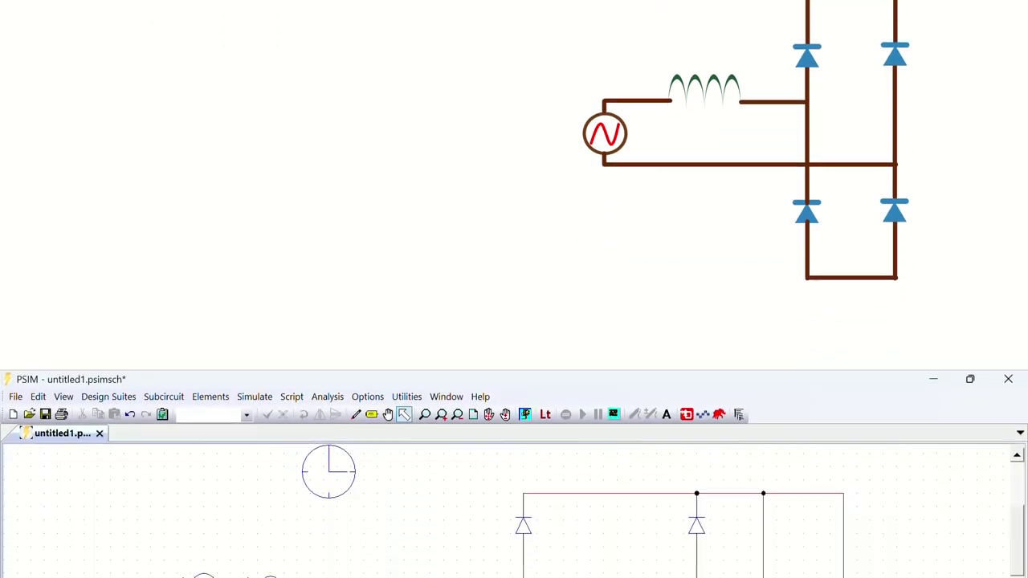
Place a 50m inductor on the top wire after the current sensor and run the simulation
{"action": "left_click", "coordinate": [48, 553]}
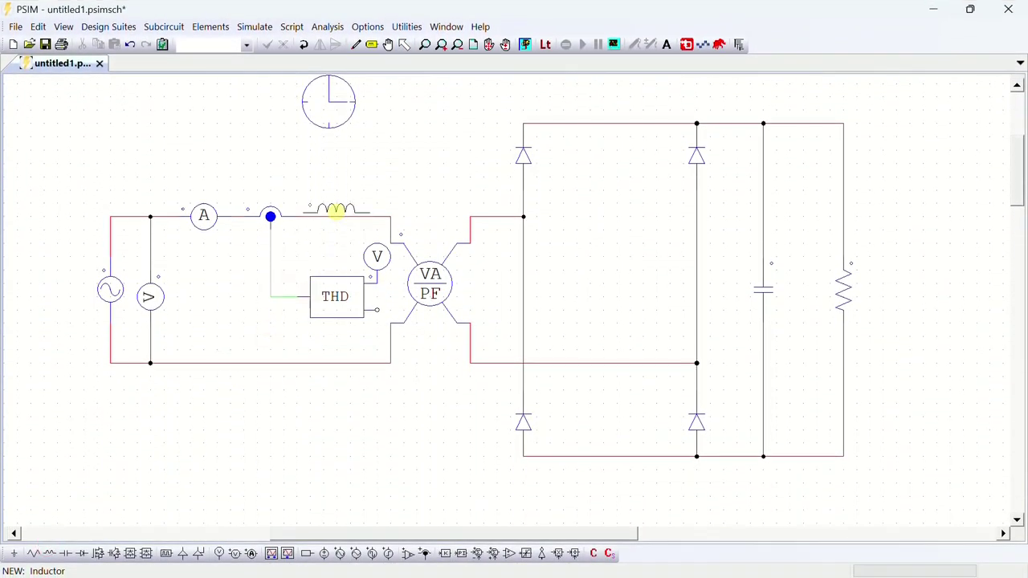
{"action": "left_click", "coordinate": [347, 212]}
{"action": "key", "text": "Escape"}
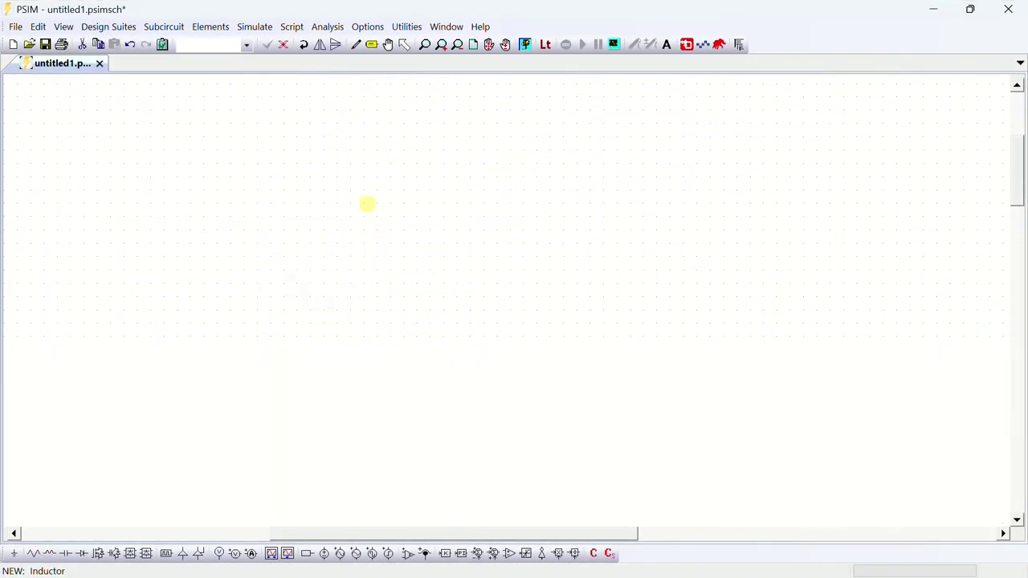
{"action": "double_click", "coordinate": [350, 210]}
{"action": "left_click_drag", "start_coordinate": [309, 207], "coordinate": [220, 195]}
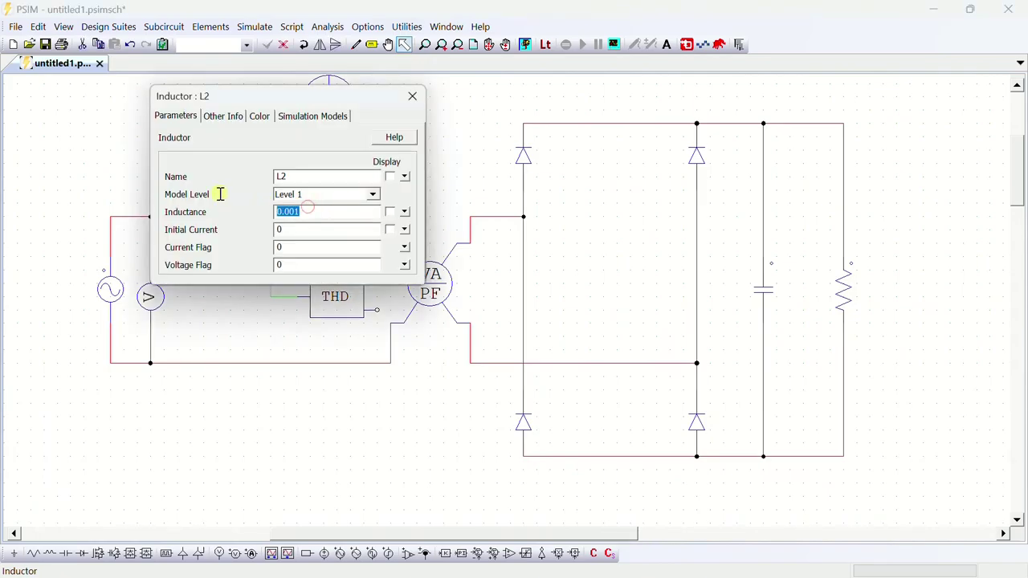
{"action": "type", "text": "50m"}
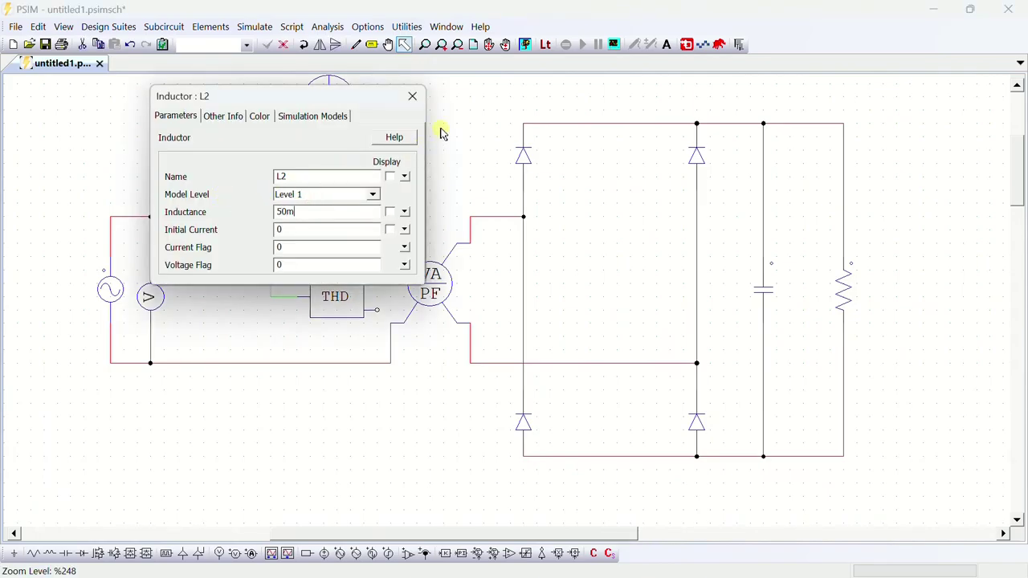
{"action": "left_click", "coordinate": [412, 95]}
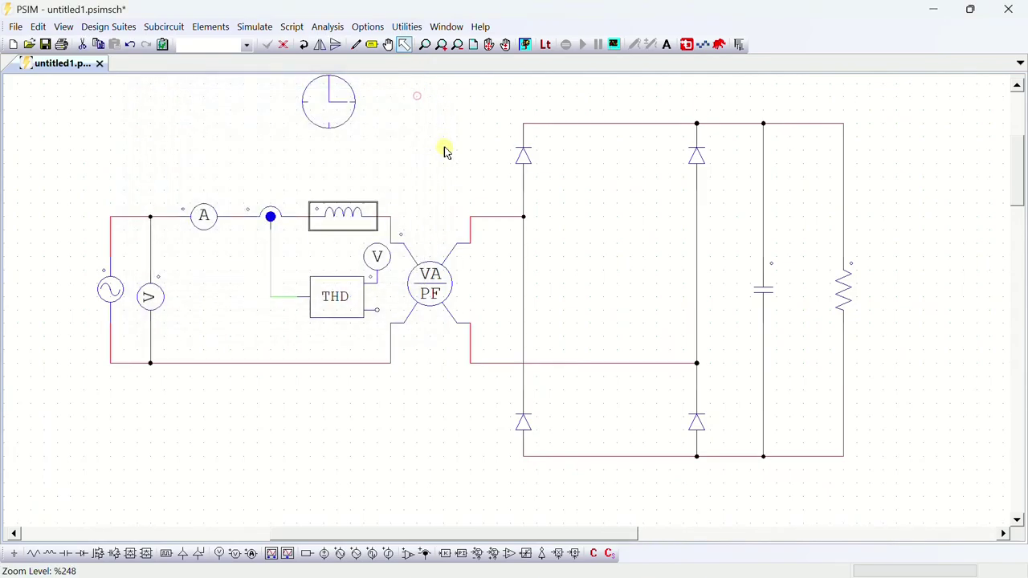
{"action": "left_click", "coordinate": [526, 44]}
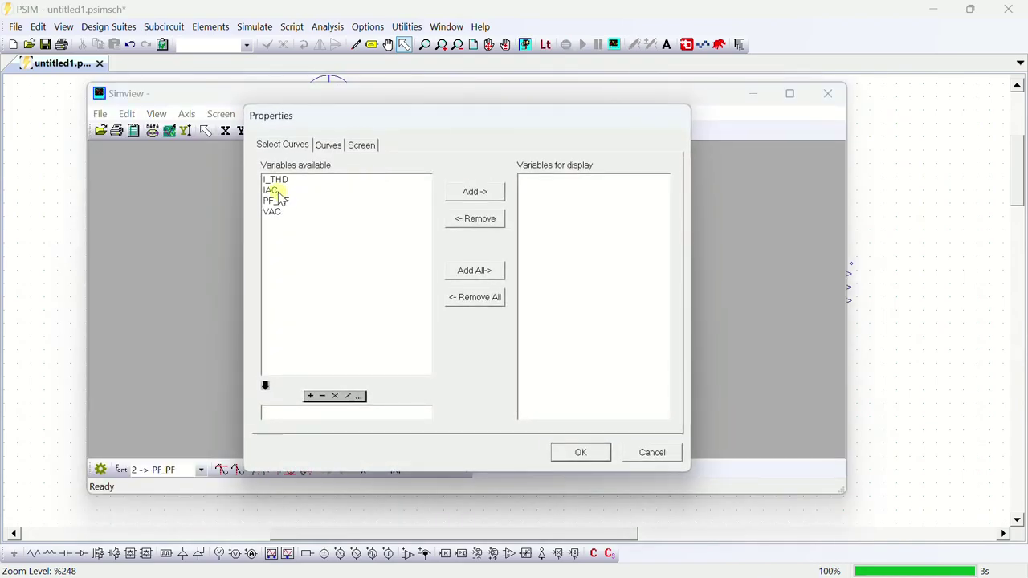
Plot IAC maximized in Simview and zoom into 0.425–0.5 s to see the smoothed current
{"action": "double_click", "coordinate": [273, 190]}
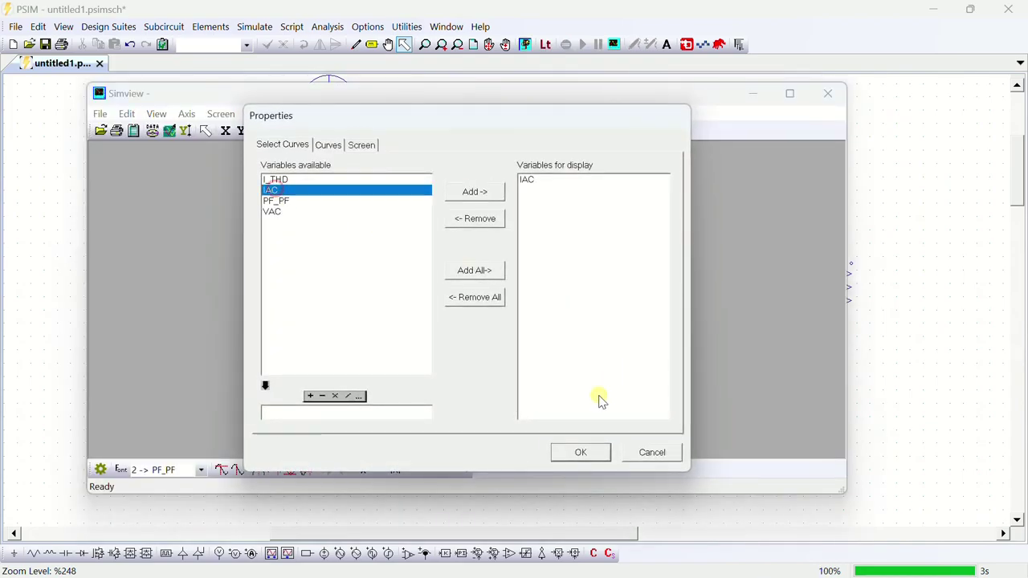
{"action": "left_click", "coordinate": [583, 443]}
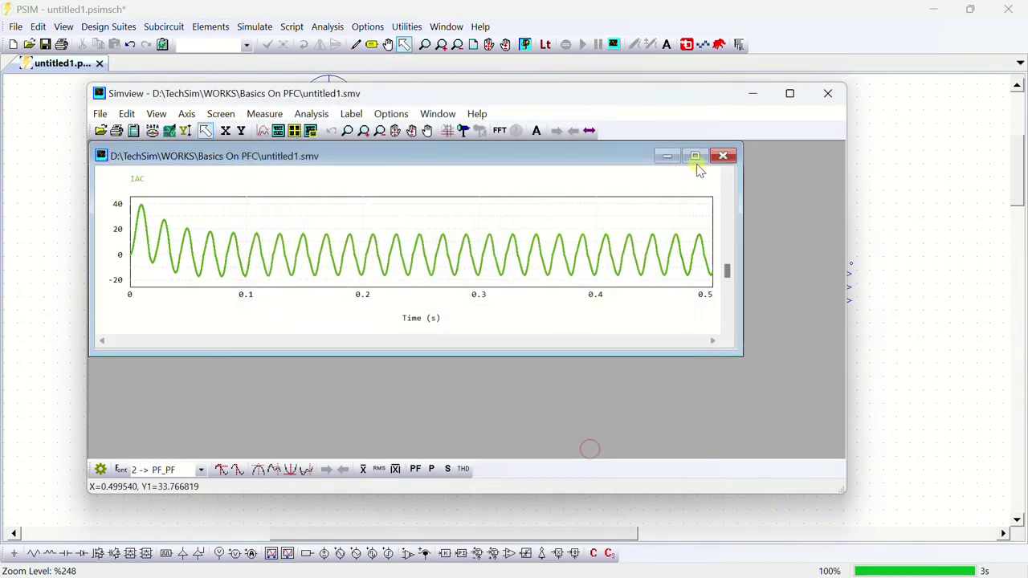
{"action": "left_click", "coordinate": [696, 155]}
{"action": "left_click", "coordinate": [789, 94]}
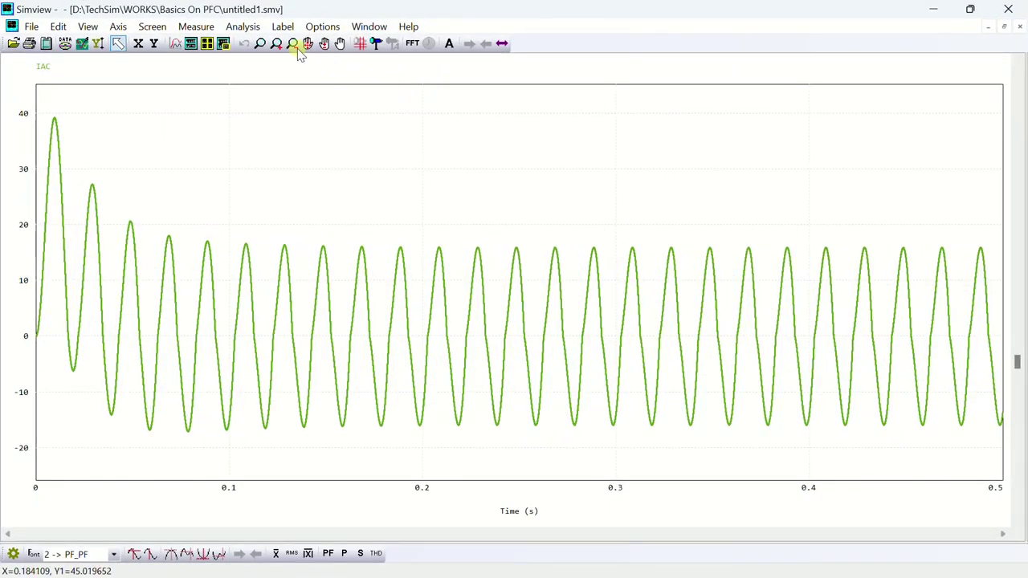
{"action": "left_click", "coordinate": [261, 47]}
{"action": "left_click_drag", "start_coordinate": [853, 212], "coordinate": [1006, 490]}
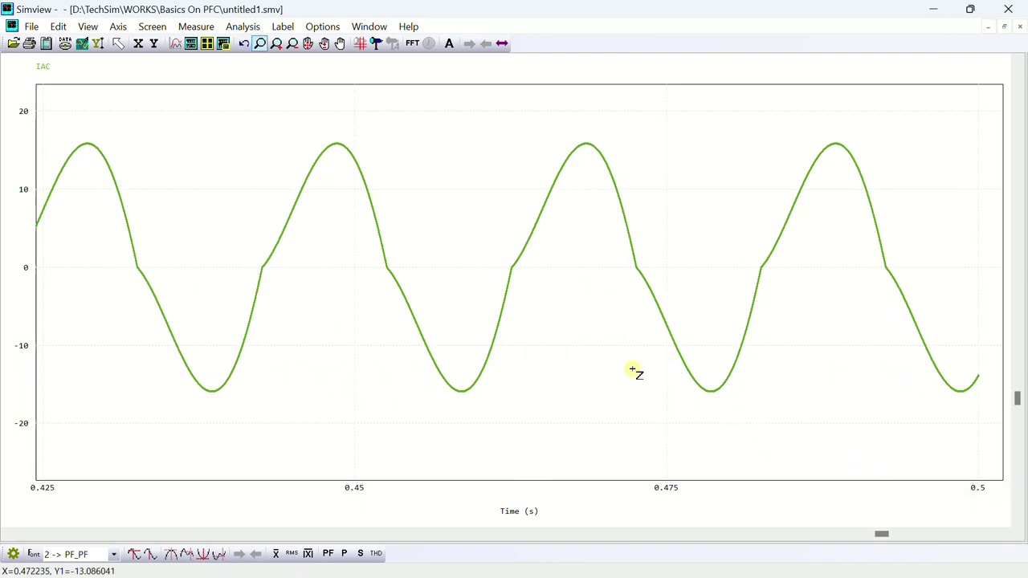
Replace IAC with PF_PF, redraw, and zoom into the settled power factor near 0.88
{"action": "double_click", "coordinate": [466, 186]}
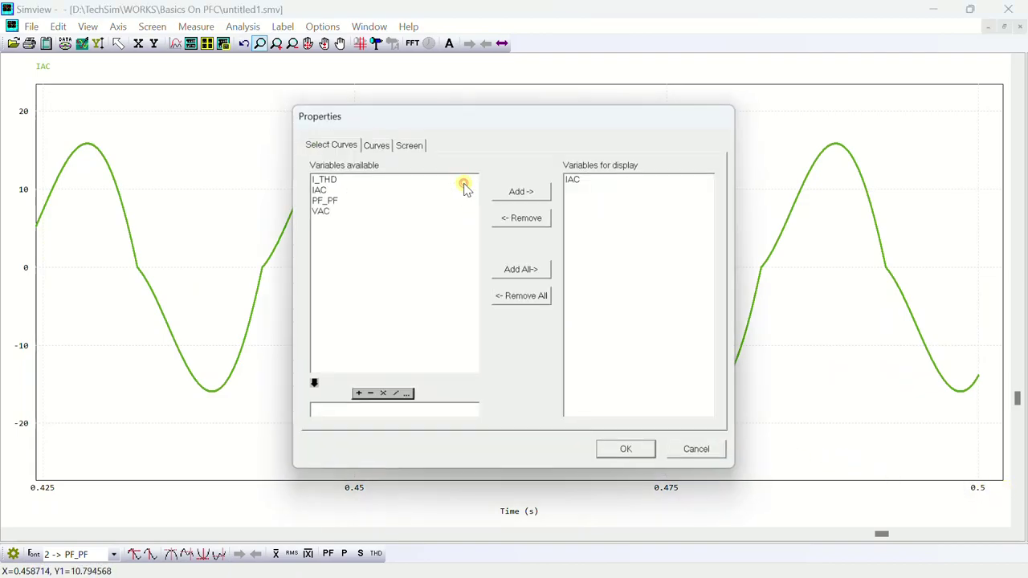
{"action": "left_click", "coordinate": [575, 175]}
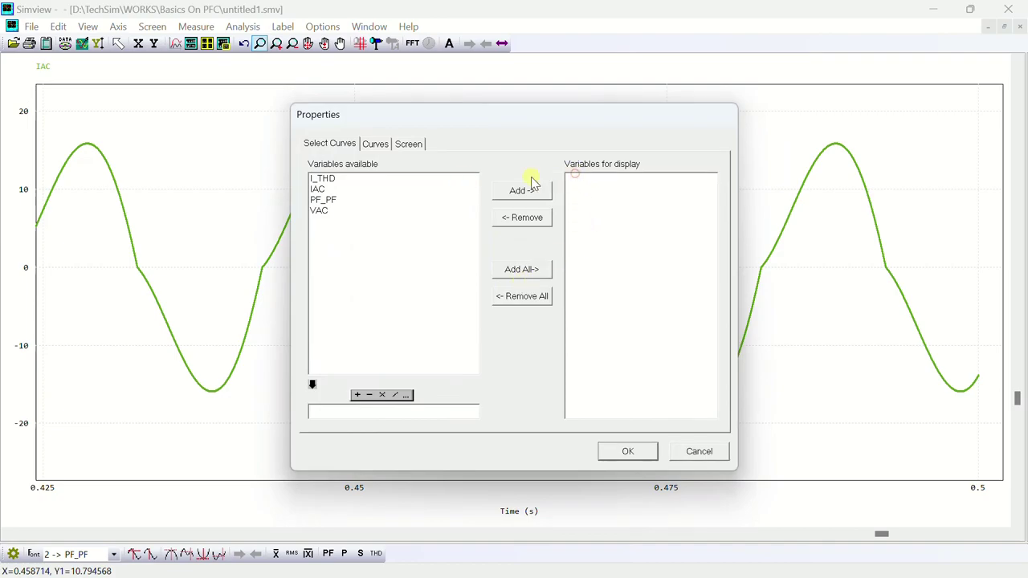
{"action": "double_click", "coordinate": [343, 200]}
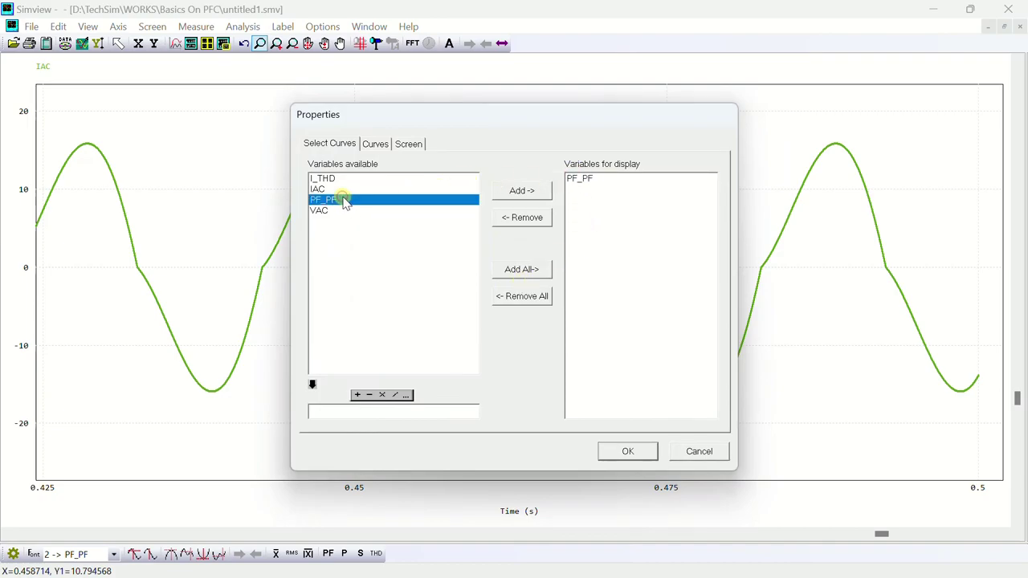
{"action": "left_click", "coordinate": [618, 451]}
{"action": "left_click", "coordinate": [84, 45]}
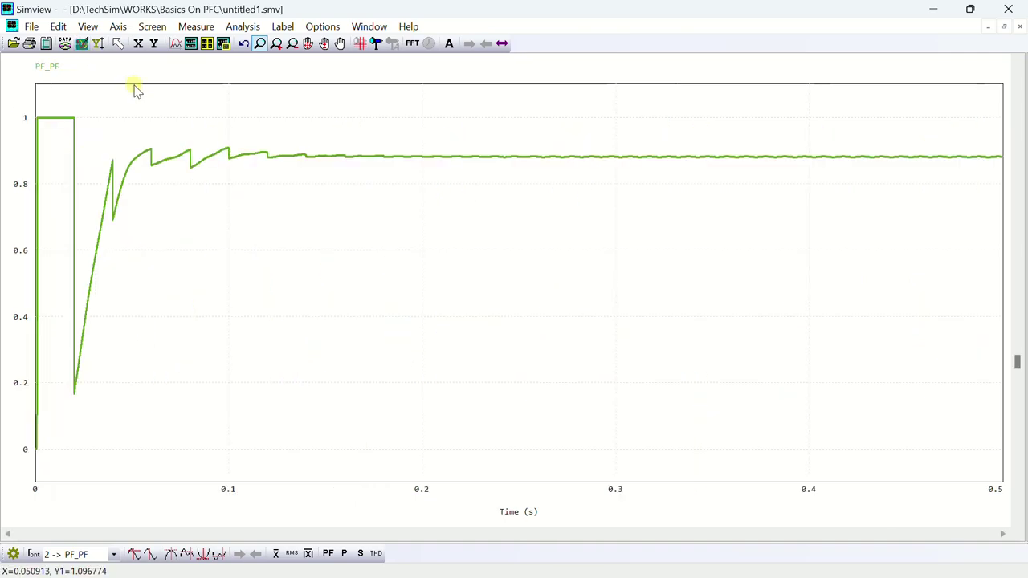
{"action": "left_click_drag", "start_coordinate": [724, 119], "coordinate": [1009, 194]}
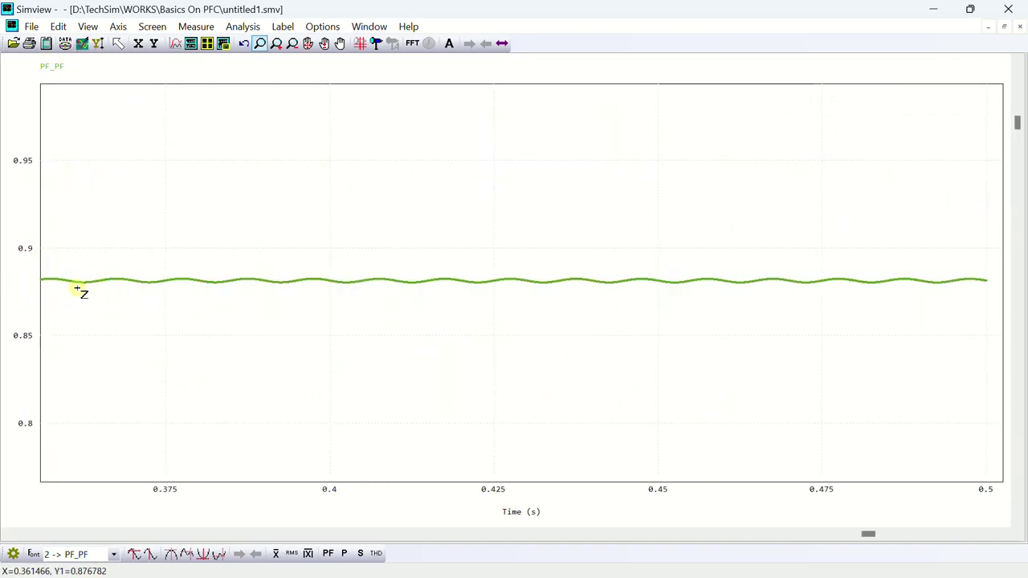
Replace PF_PF with I_THD, zoom into 0.4–0.5 s near 0.092, then close Simview
{"action": "double_click", "coordinate": [595, 201]}
{"action": "double_click", "coordinate": [585, 180]}
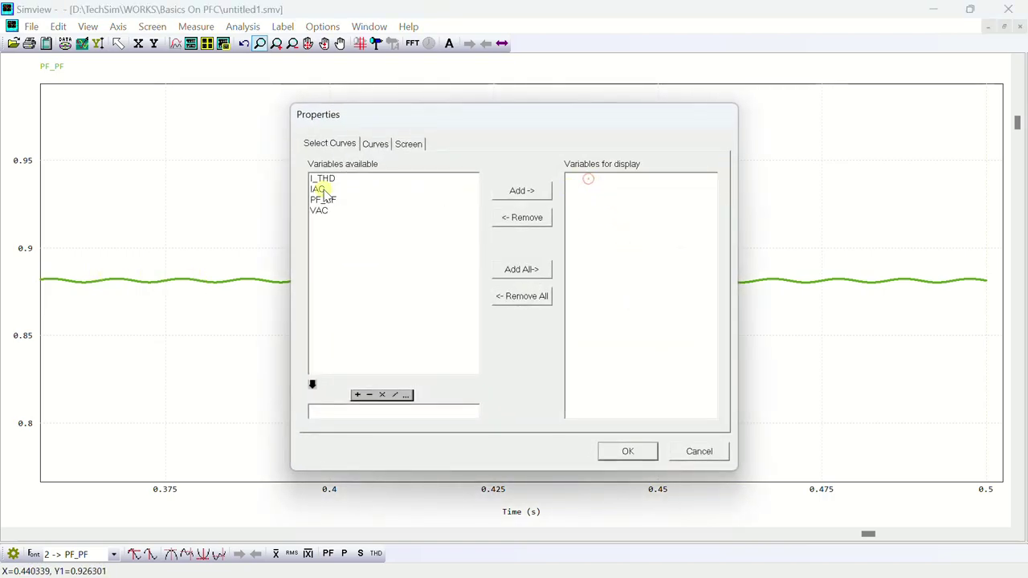
{"action": "left_click", "coordinate": [332, 181]}
{"action": "double_click", "coordinate": [331, 183]}
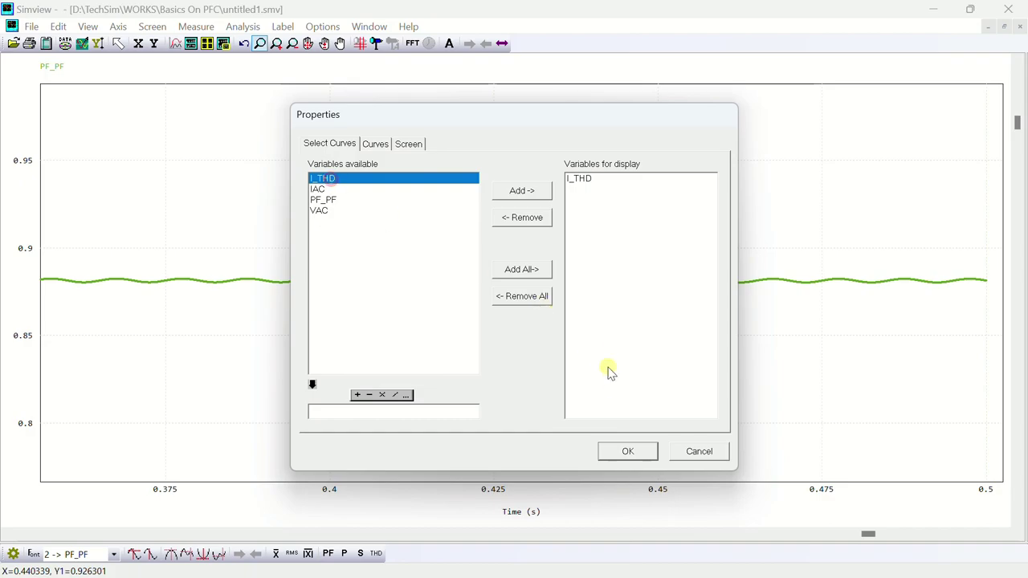
{"action": "left_click", "coordinate": [634, 456]}
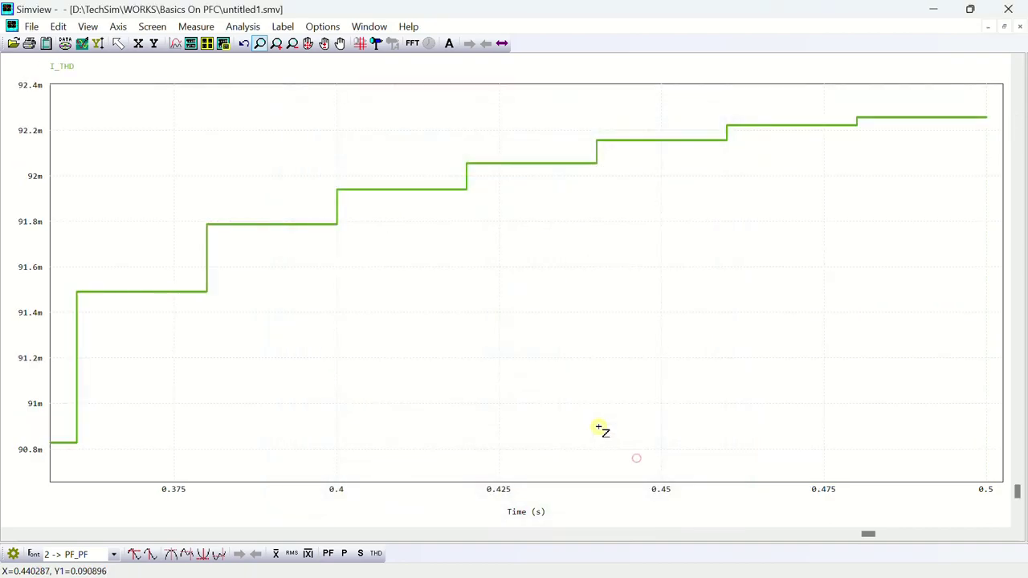
{"action": "left_click", "coordinate": [83, 43]}
{"action": "left_click_drag", "start_coordinate": [805, 380], "coordinate": [1004, 494]}
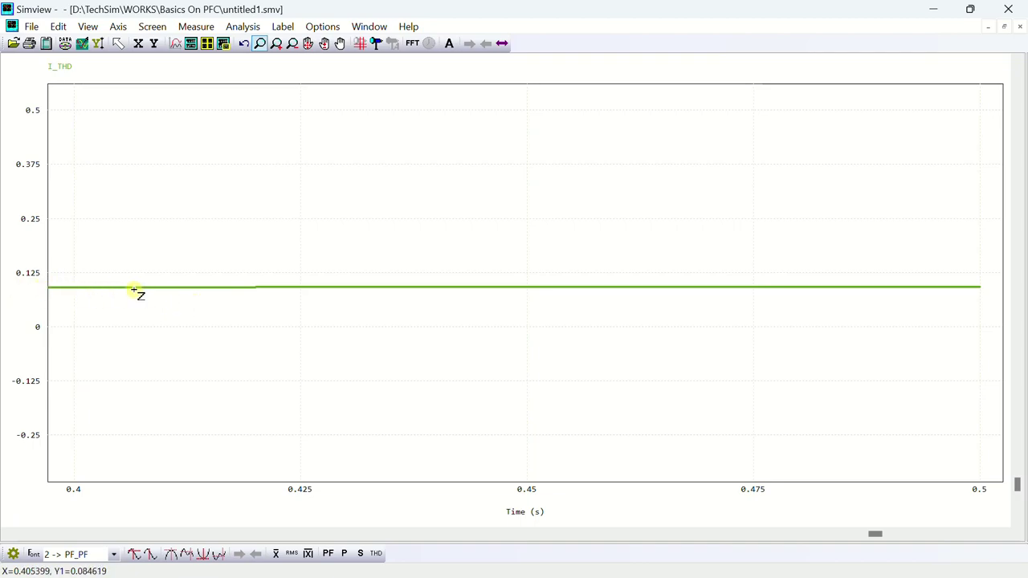
{"action": "left_click", "coordinate": [1008, 9]}
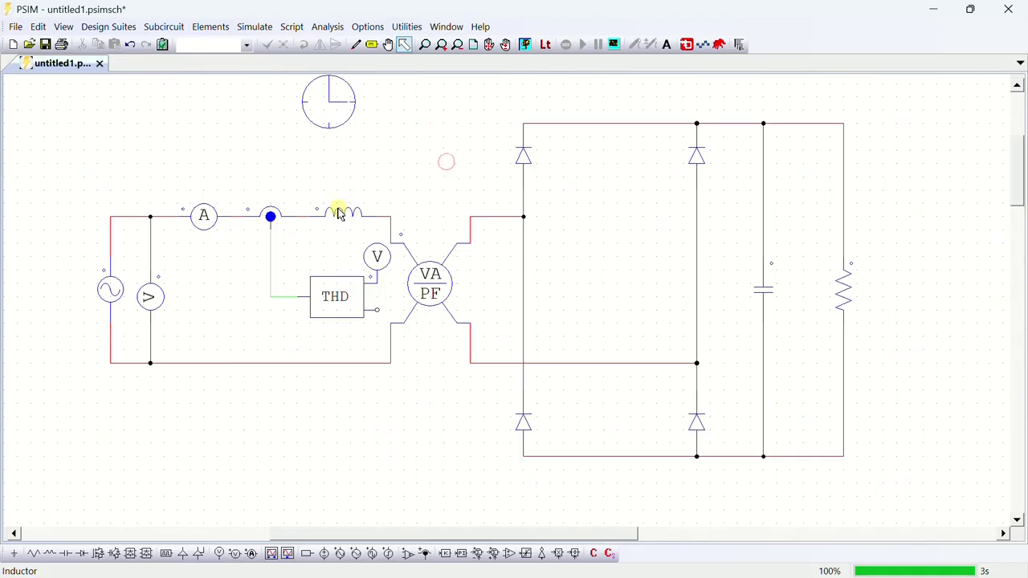